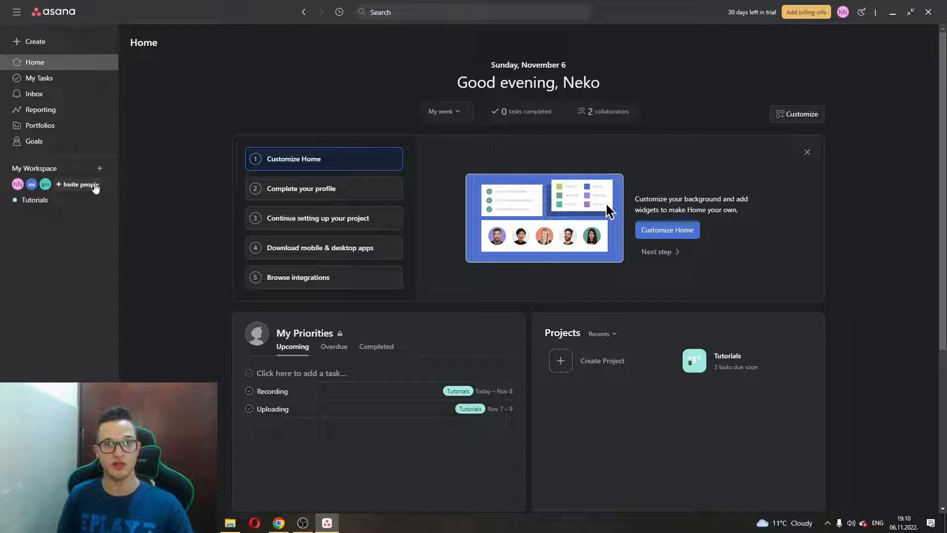
{"action": "left_click", "coordinate": [67, 185]}
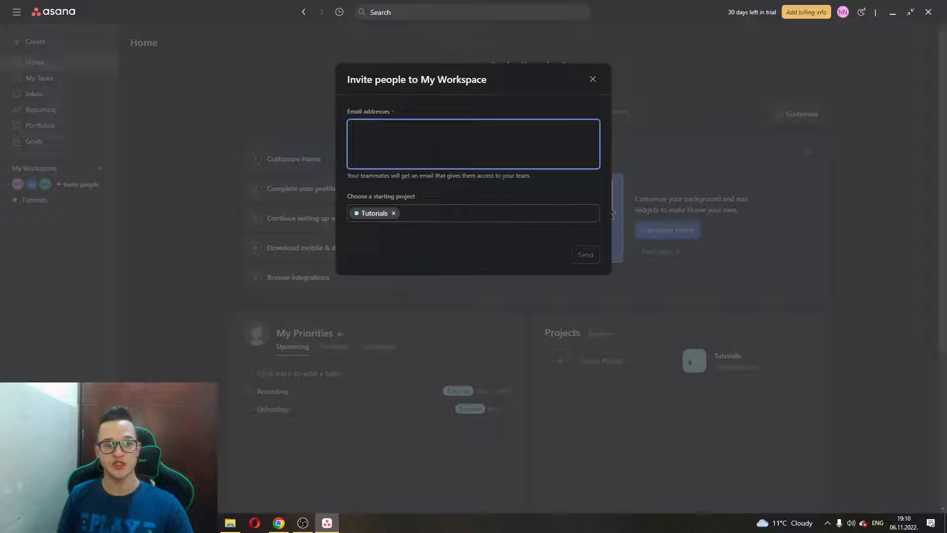
{"action": "left_click", "coordinate": [397, 217]}
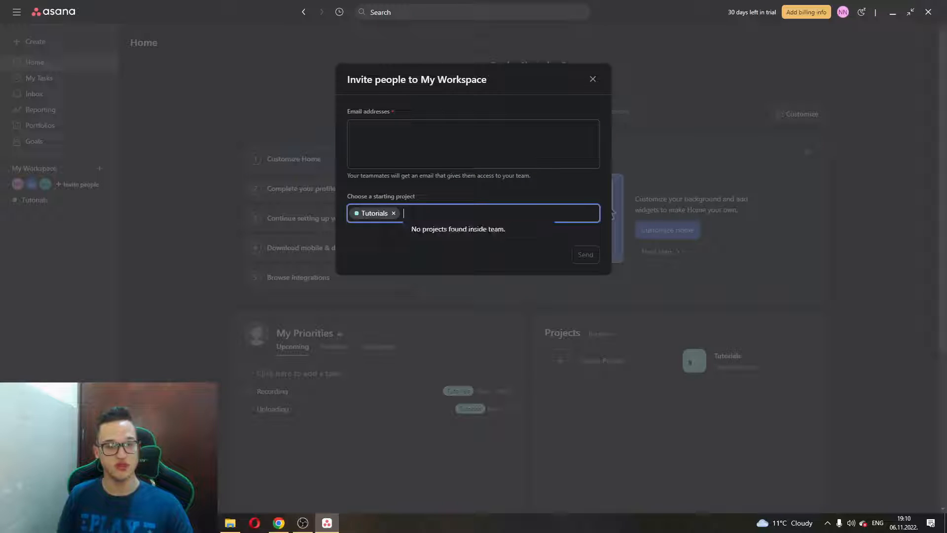
{"action": "left_click", "coordinate": [395, 213]}
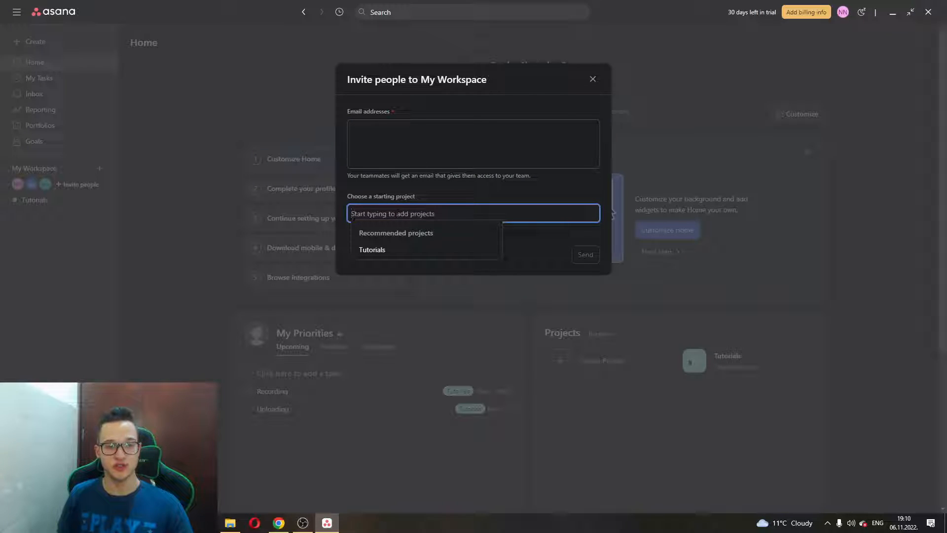
{"action": "left_click", "coordinate": [424, 148]}
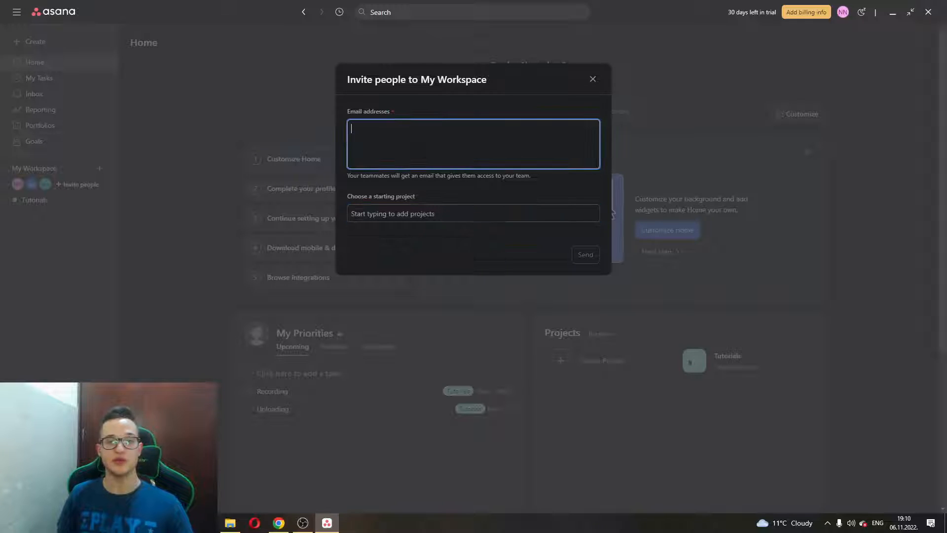
{"action": "left_click", "coordinate": [583, 257]}
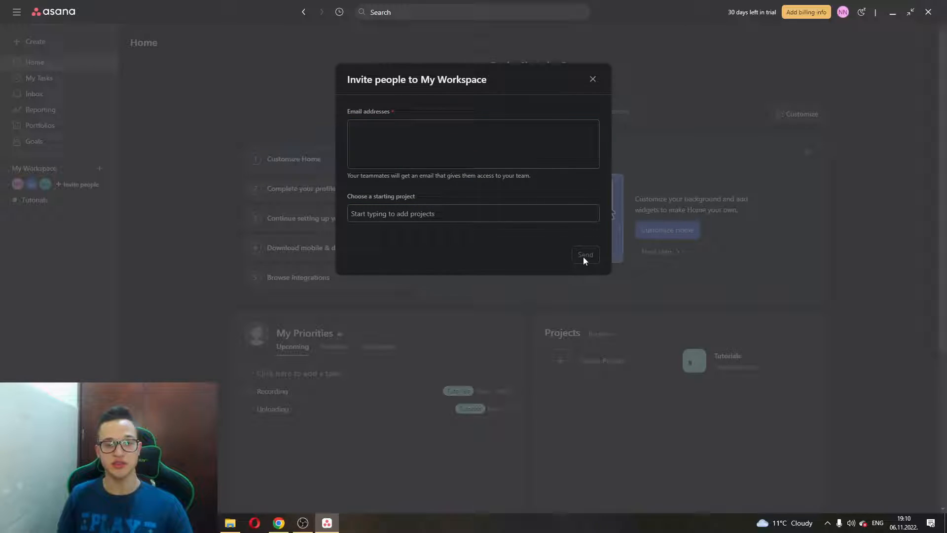
{"action": "left_click", "coordinate": [593, 79]}
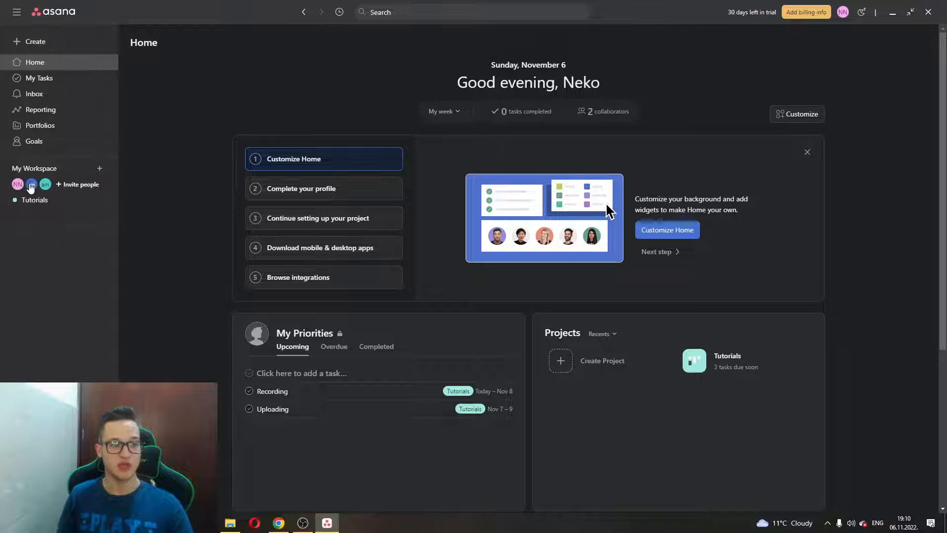
{"action": "mouse_move", "coordinate": [25, 185]}
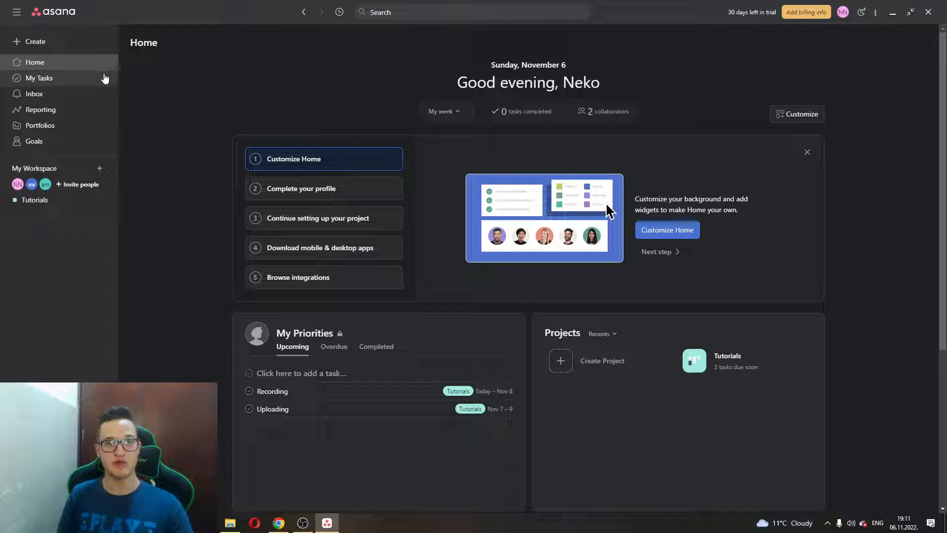
Start a new blank project and name it Tutorial.
{"action": "left_click", "coordinate": [48, 43]}
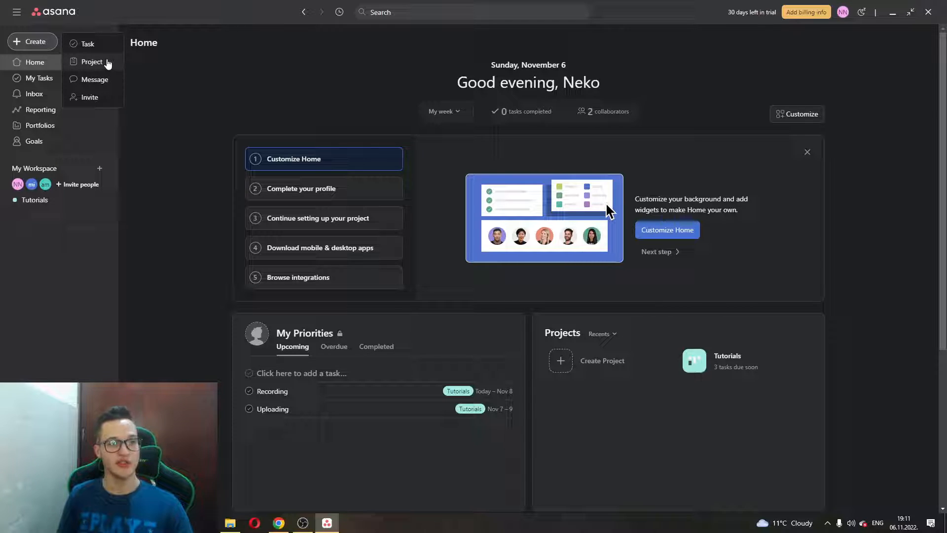
{"action": "left_click", "coordinate": [92, 61]}
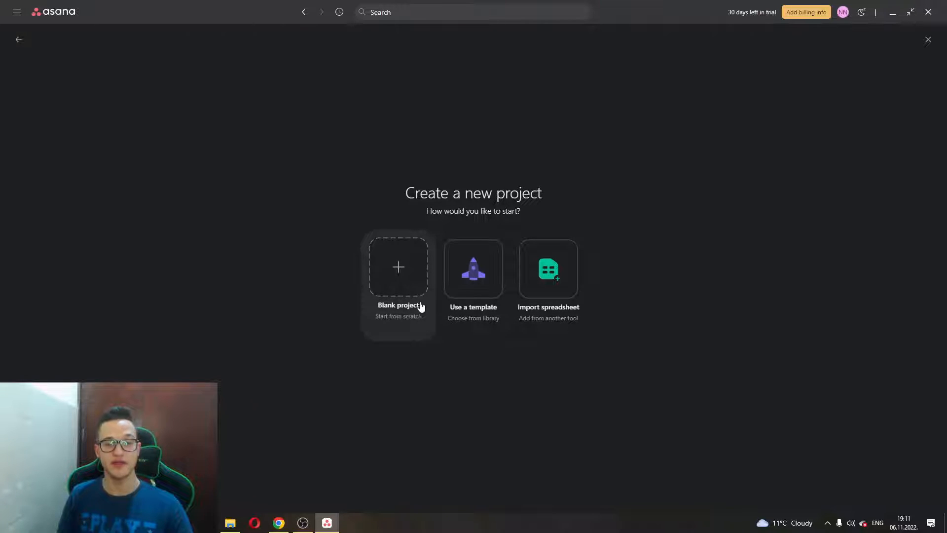
{"action": "left_click", "coordinate": [408, 280]}
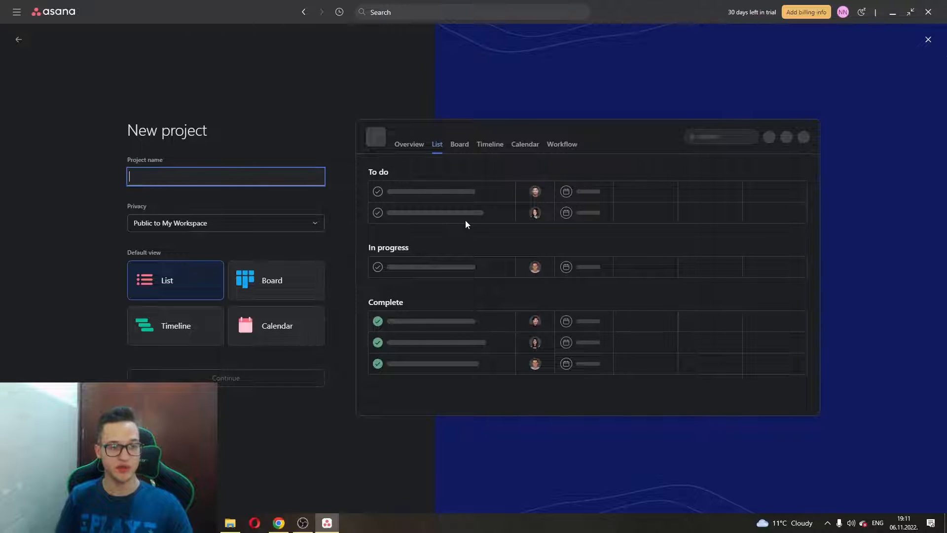
{"action": "type", "text": "Tutorial"}
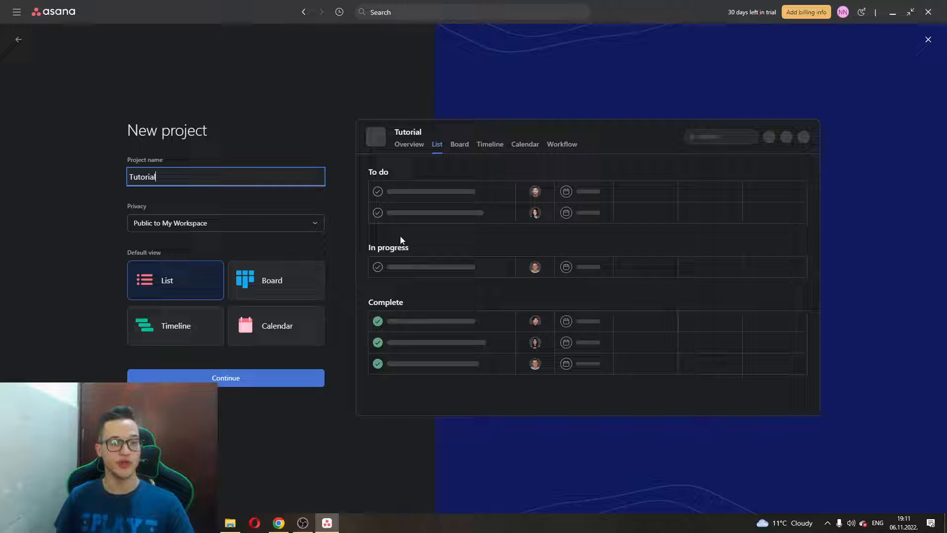
Set the new project's privacy to Public to My Workspace and its default view to Board, and continue the setup.
{"action": "left_click", "coordinate": [290, 224]}
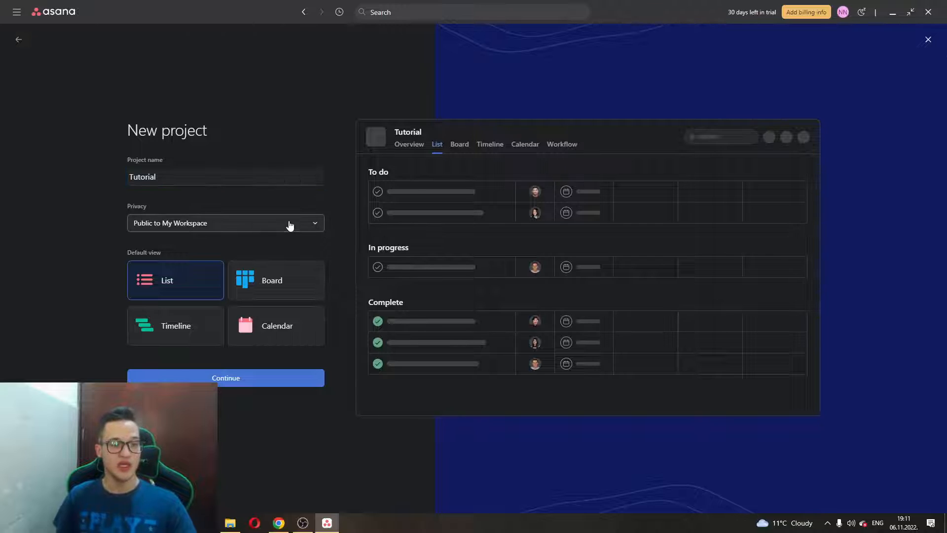
{"action": "left_click", "coordinate": [192, 243]}
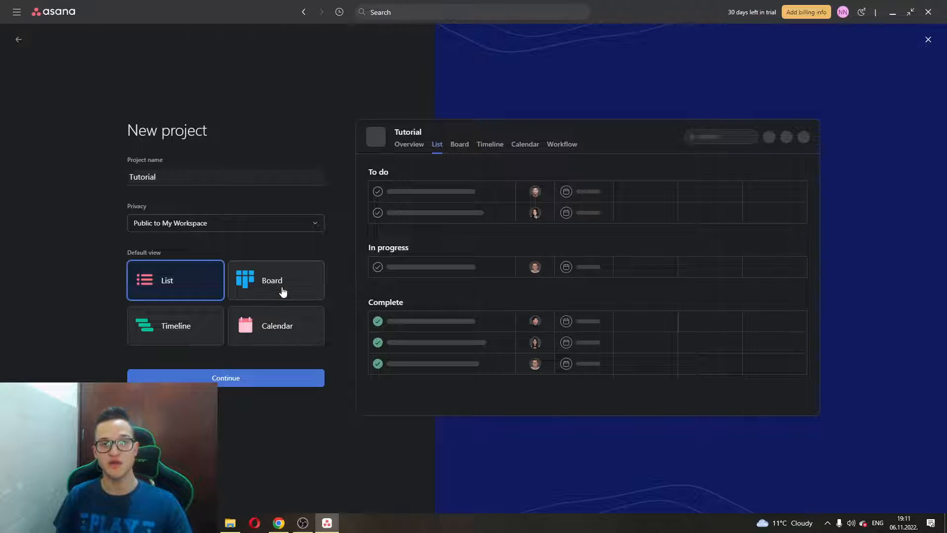
{"action": "left_click", "coordinate": [304, 295]}
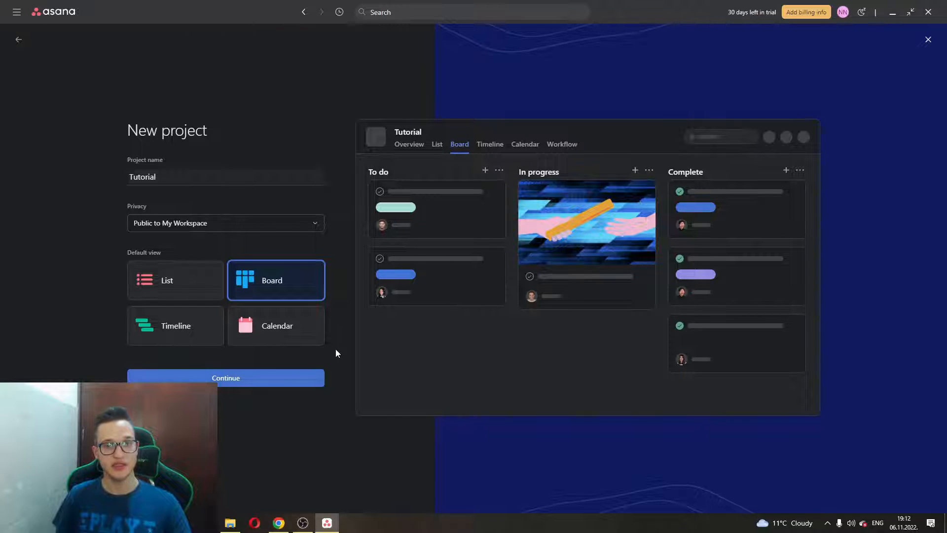
{"action": "left_click", "coordinate": [280, 380]}
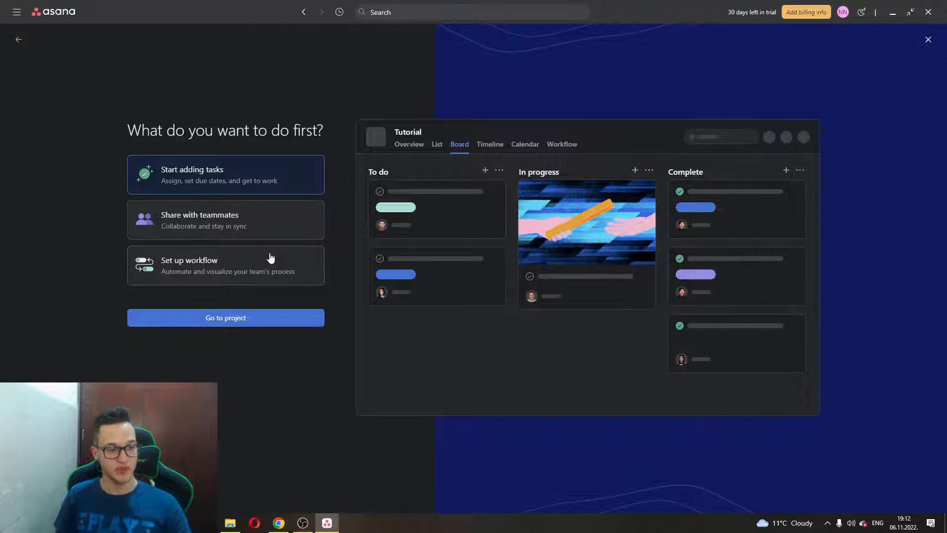
Choose Start adding tasks as the first thing to do and go to the new Tutorial project.
{"action": "left_click", "coordinate": [248, 262]}
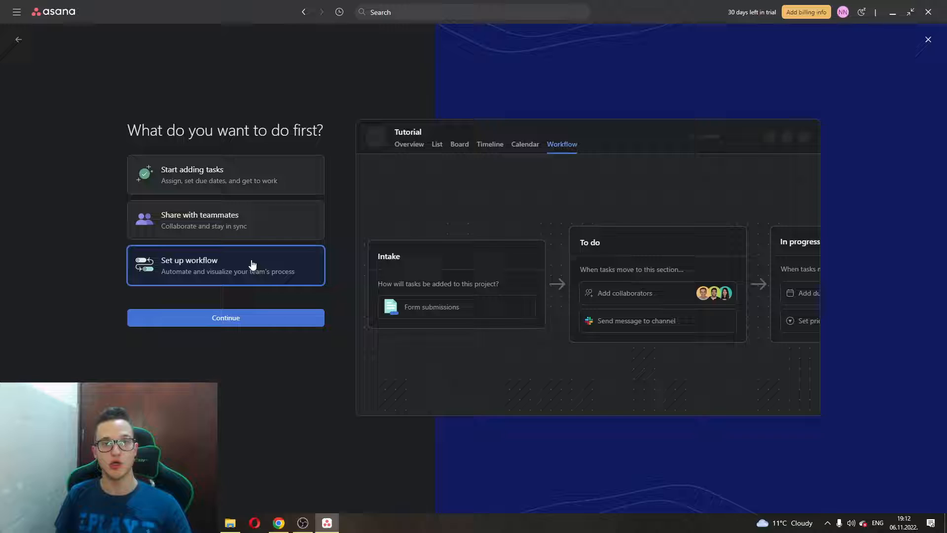
{"action": "left_click", "coordinate": [249, 228]}
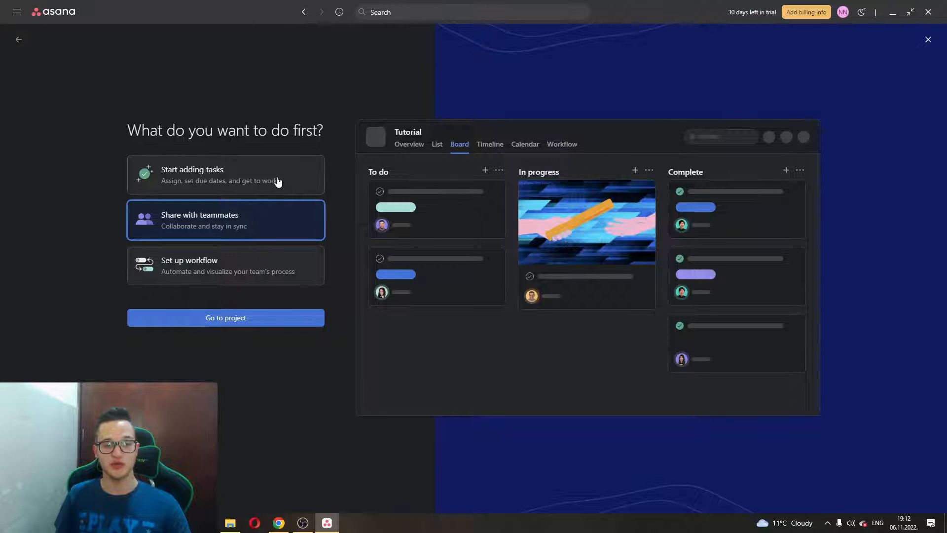
{"action": "left_click", "coordinate": [255, 183]}
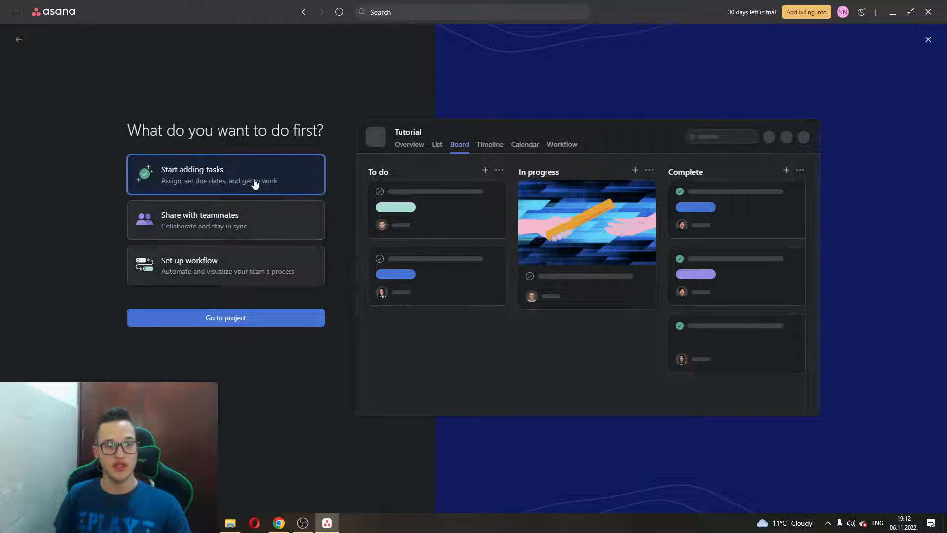
{"action": "left_click", "coordinate": [246, 320]}
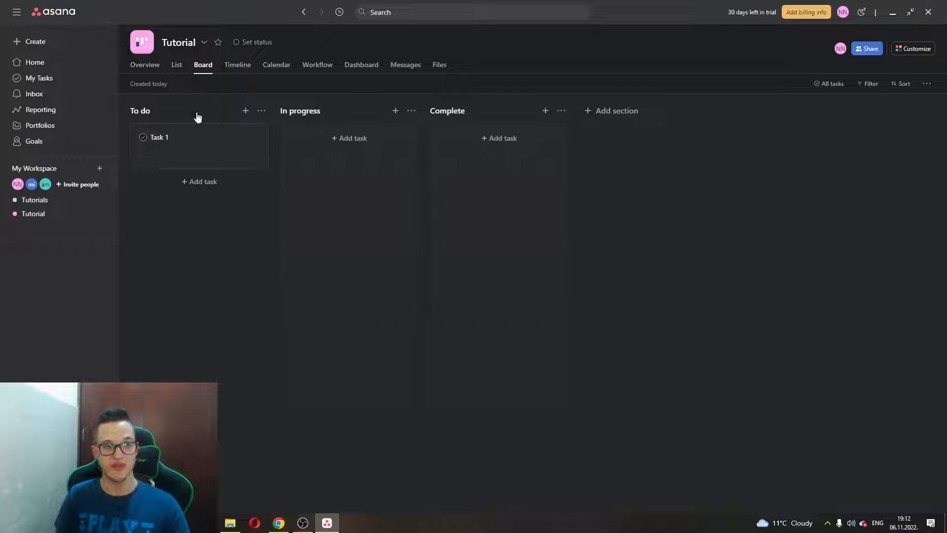
Open the Tutorial project's board and view the details of Task 1 in the To do section.
{"action": "left_click", "coordinate": [42, 200]}
{"action": "left_click", "coordinate": [54, 216]}
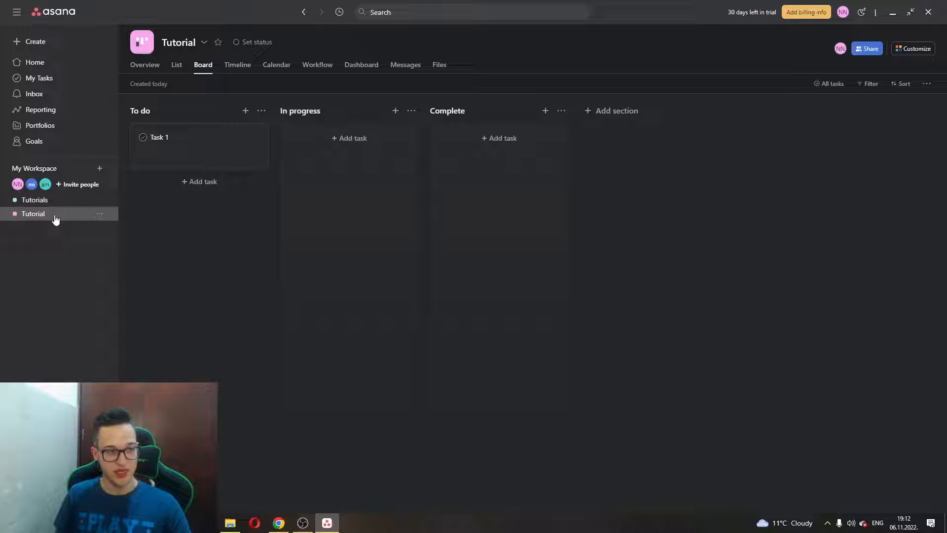
{"action": "left_click", "coordinate": [169, 143]}
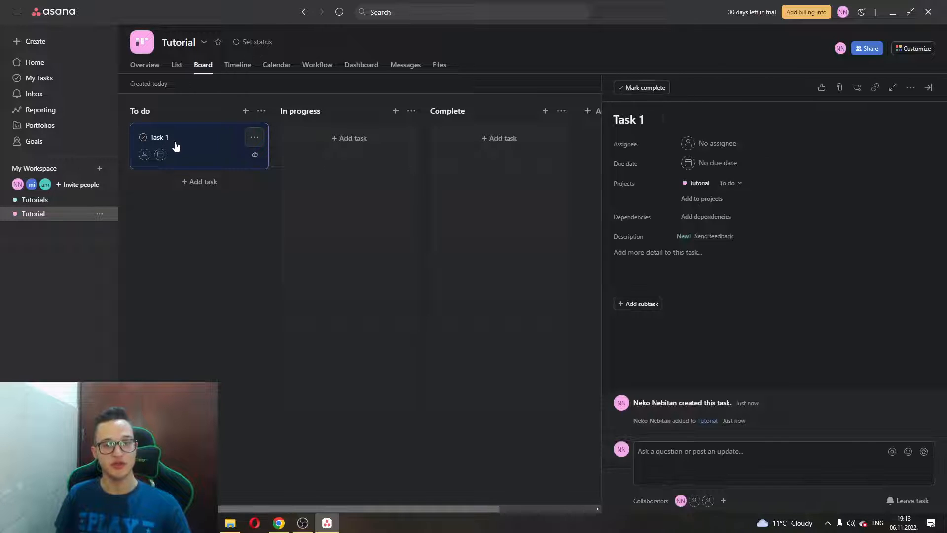
{"action": "left_click", "coordinate": [169, 212]}
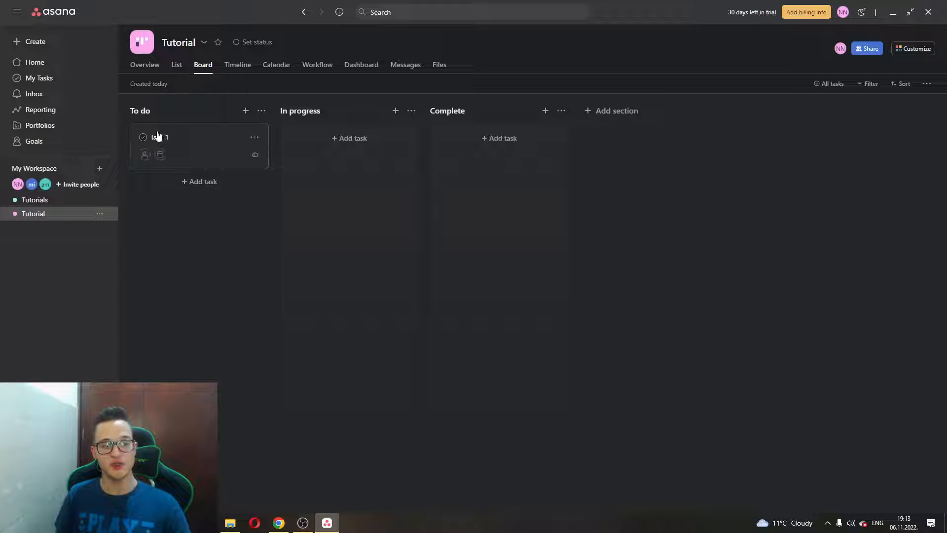
{"action": "left_click", "coordinate": [35, 42]}
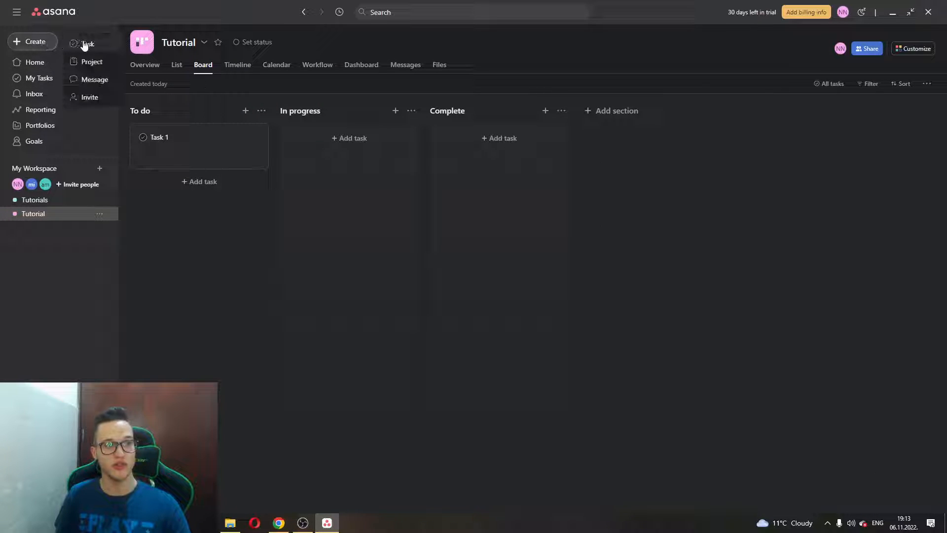
{"action": "left_click", "coordinate": [88, 44]}
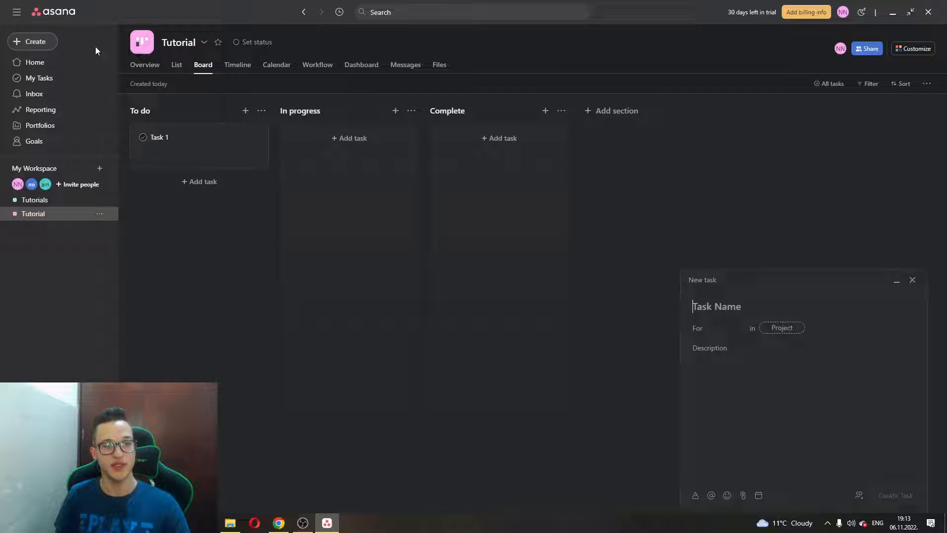
{"action": "left_click", "coordinate": [912, 280]}
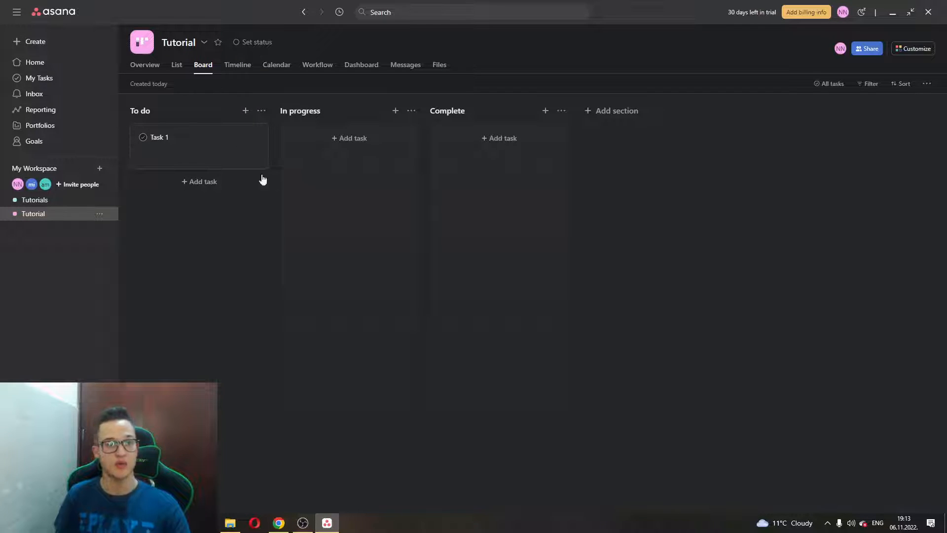
{"action": "left_click", "coordinate": [257, 160]}
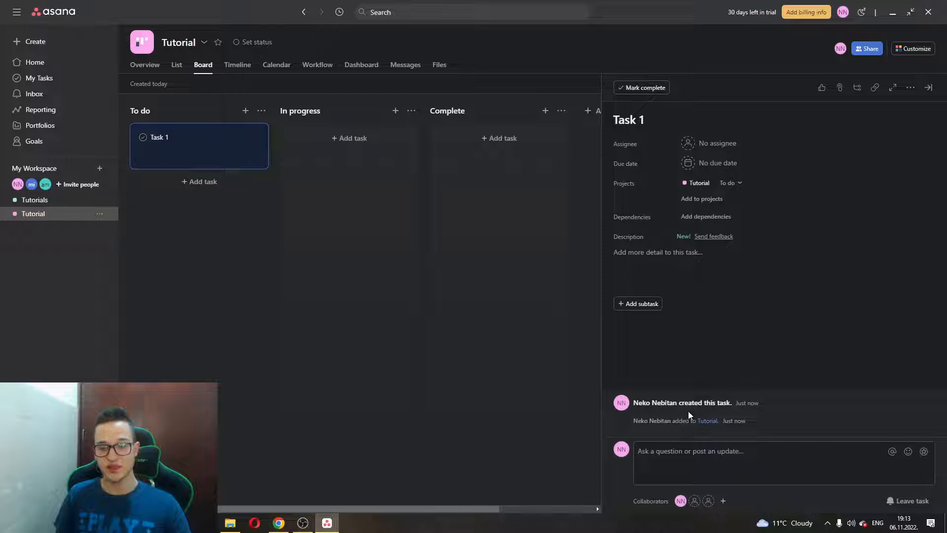
{"action": "key", "text": "Escape"}
Start a new task named "Creating a tutorial".
{"action": "left_click", "coordinate": [35, 42]}
{"action": "left_click", "coordinate": [89, 43]}
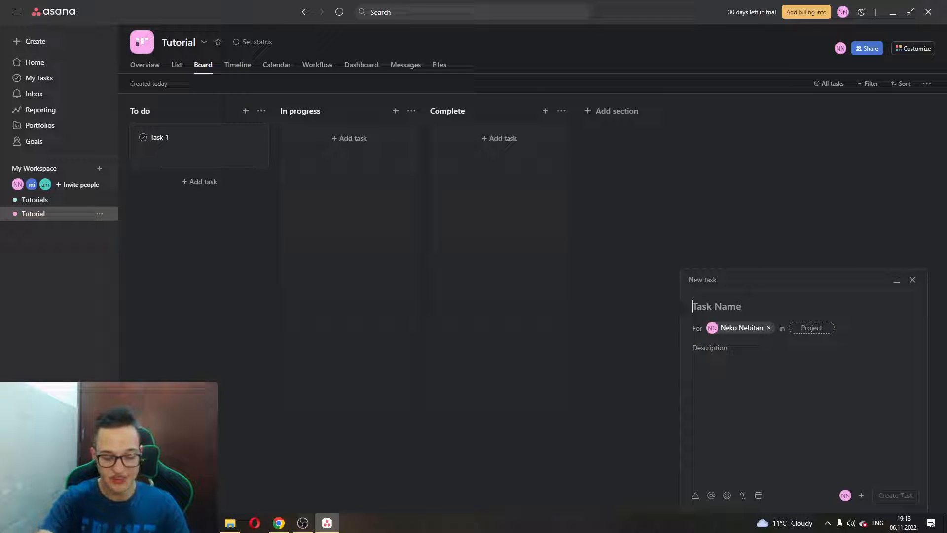
{"action": "type", "text": "E"}
{"action": "key", "text": "BackSpace"}
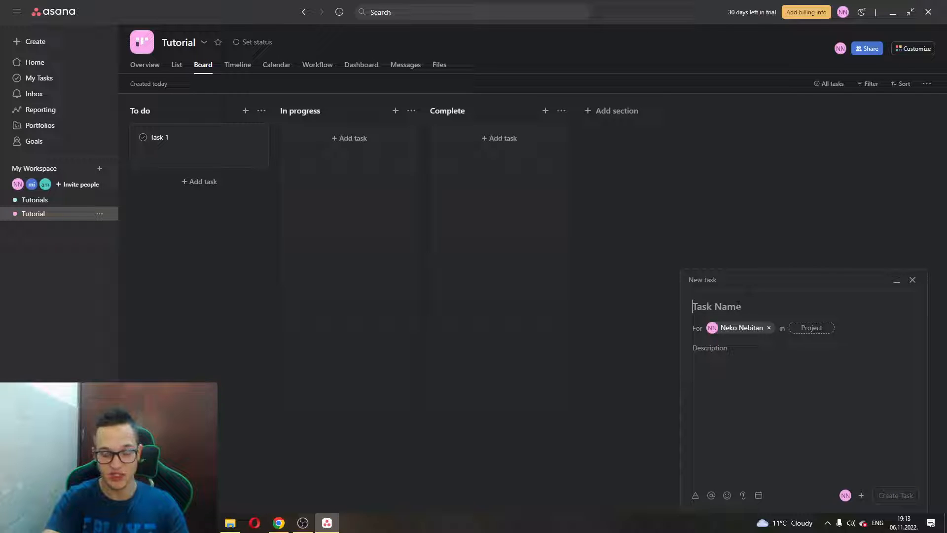
{"action": "type", "text": "Creating a tutor"}
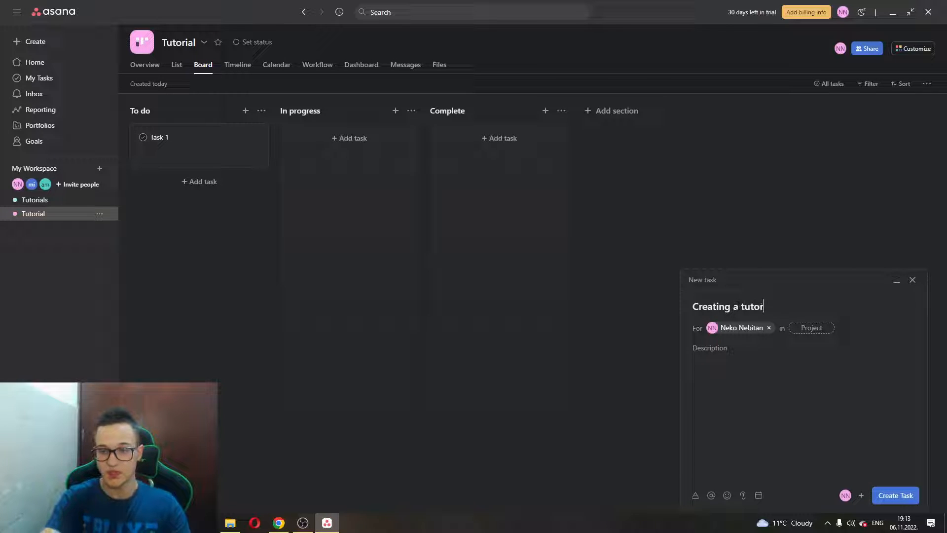
{"action": "type", "text": "ial"}
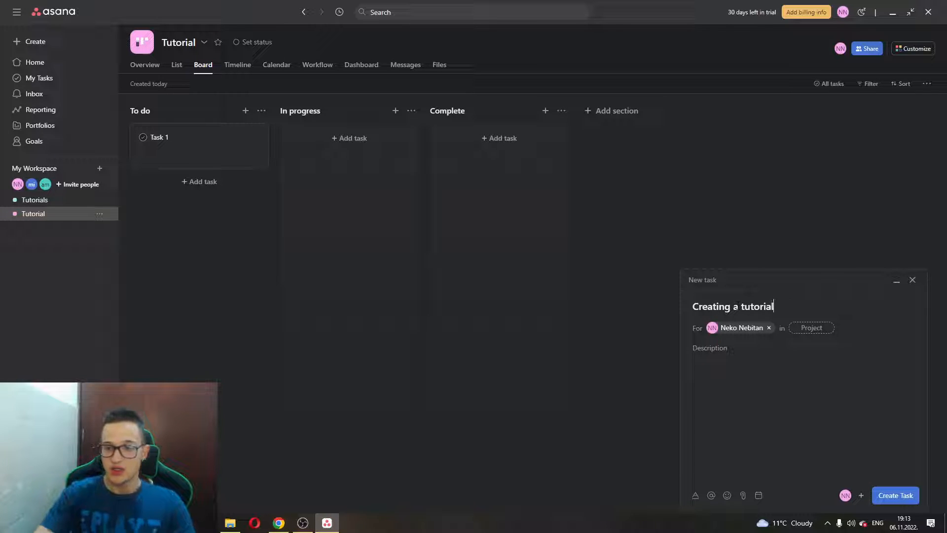
Try to find another collaborator for the new task by searching for "a".
{"action": "left_click", "coordinate": [862, 495]}
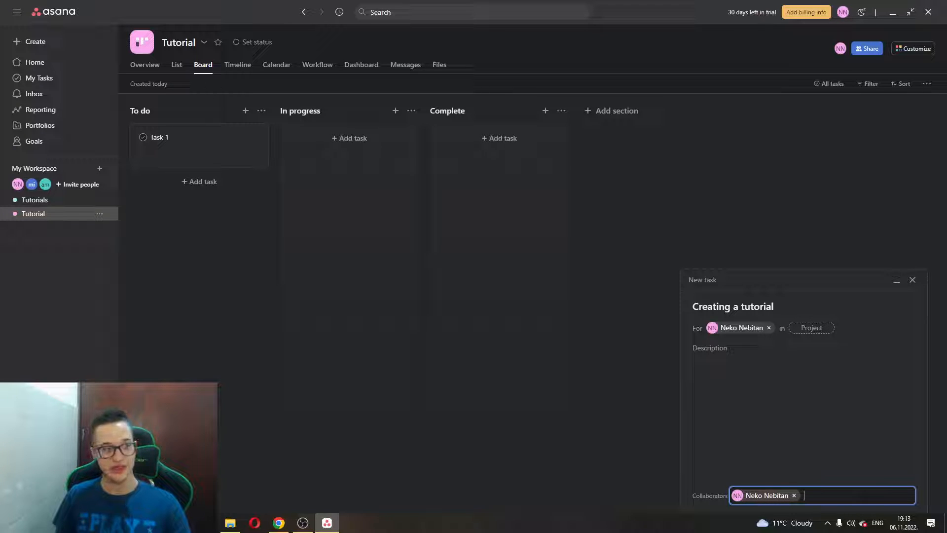
{"action": "type", "text": "a"}
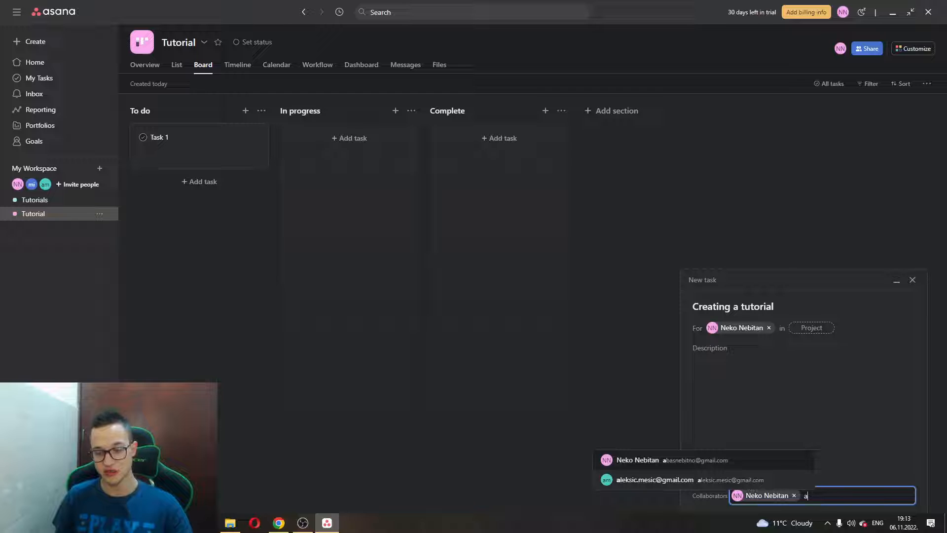
Give the new task the description "Create a tutorial for everybody to use".
{"action": "left_click", "coordinate": [765, 405]}
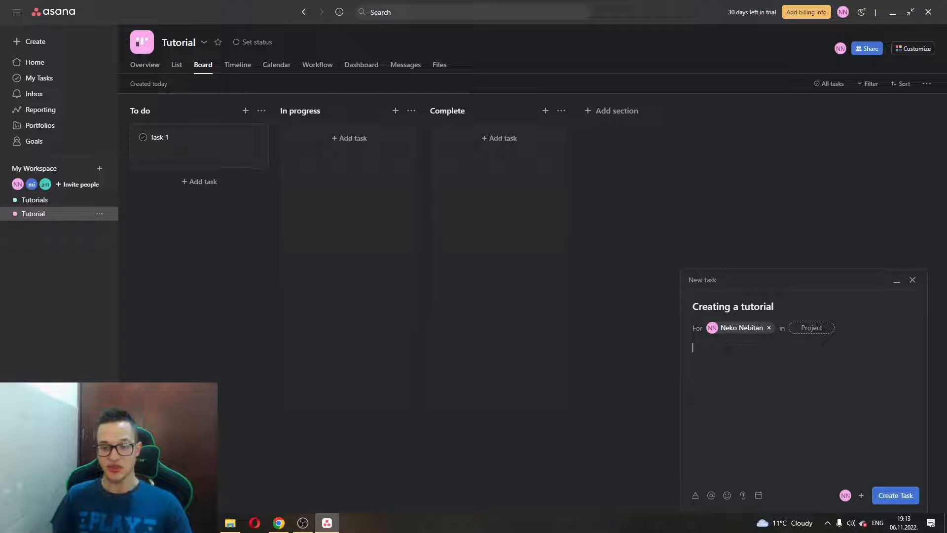
{"action": "type", "text": "C"}
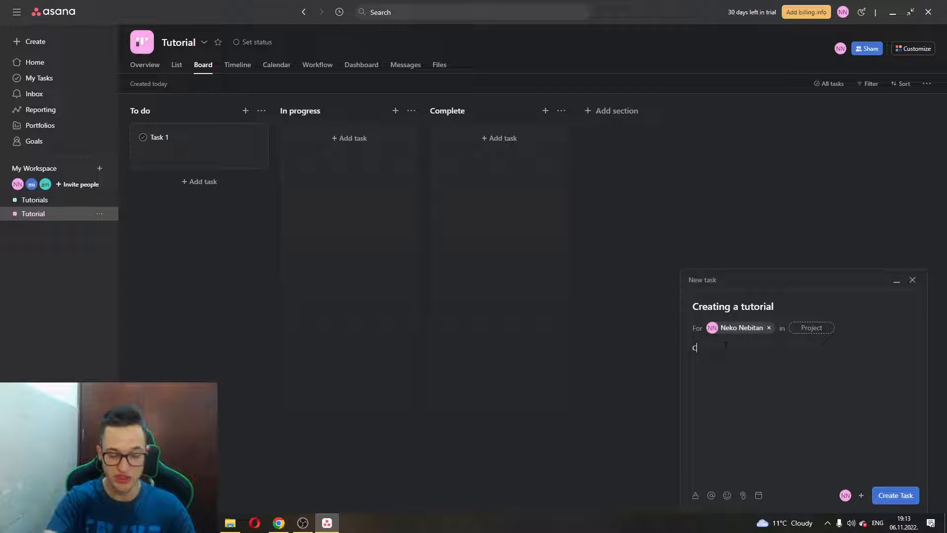
{"action": "type", "text": "reate a tutor"}
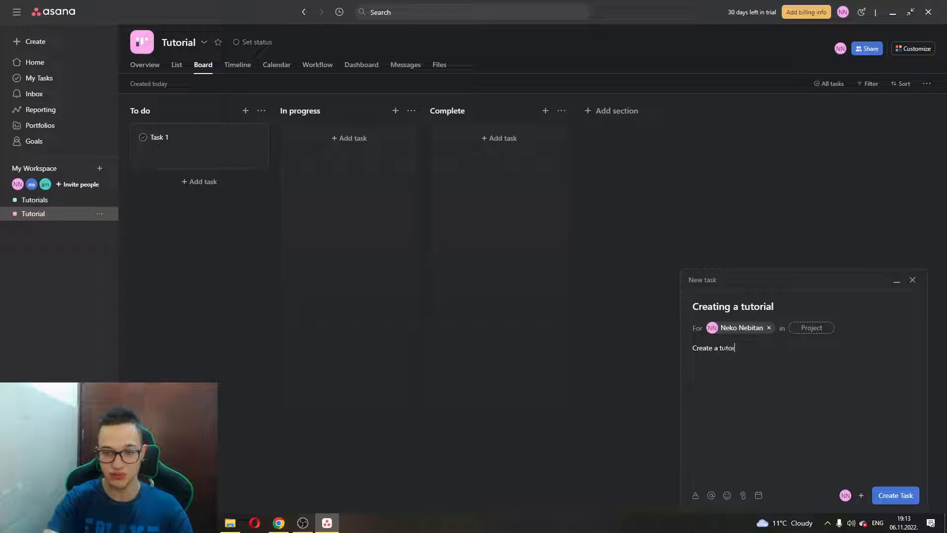
{"action": "type", "text": "ial for everybo"}
{"action": "type", "text": "dy to use"}
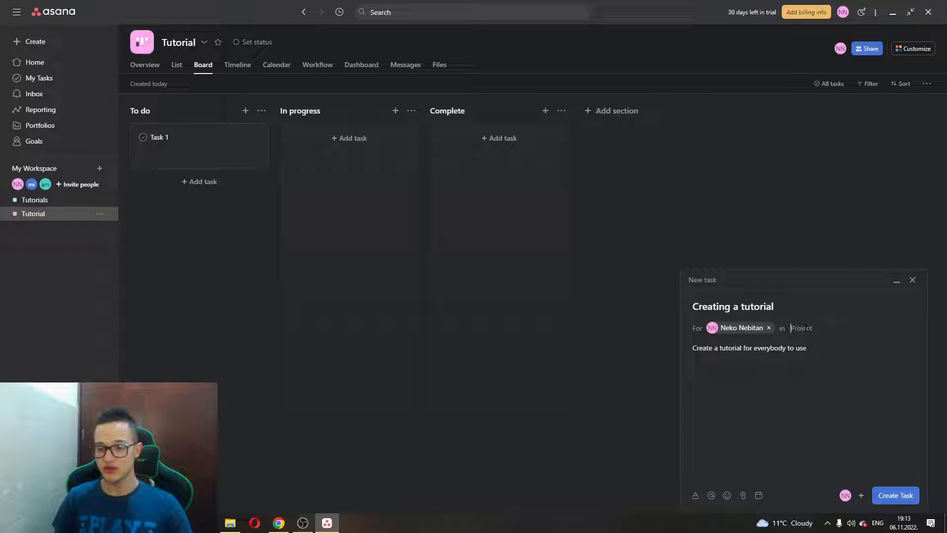
Add the new task to the To do section of the Tutorial project and create it.
{"action": "left_click", "coordinate": [806, 334]}
{"action": "left_click", "coordinate": [703, 343]}
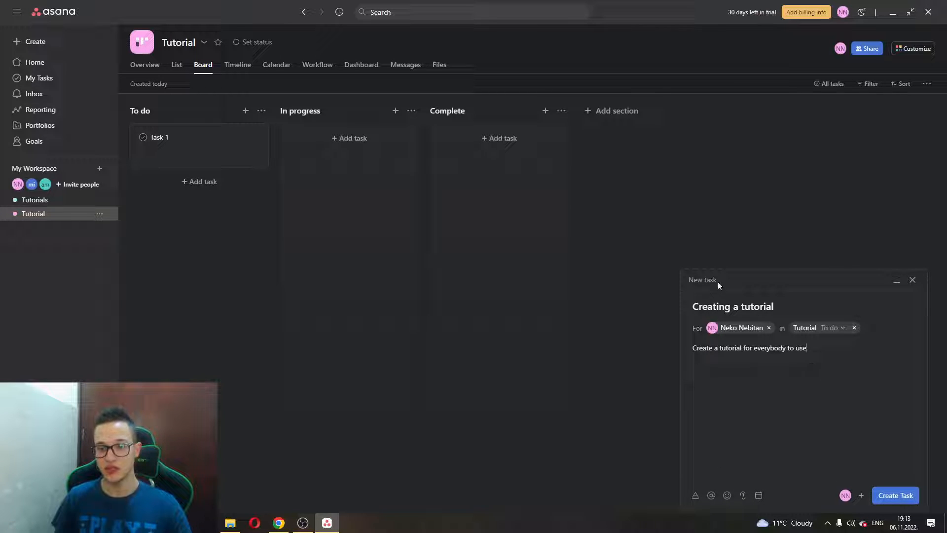
{"action": "left_click", "coordinate": [895, 496]}
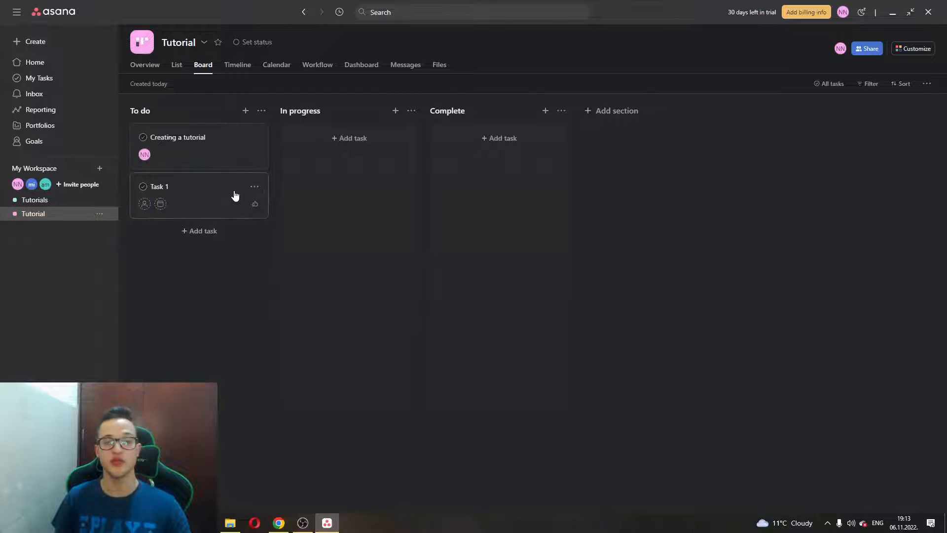
Assign Task 1 in the To do section to the second teammate among the suggested assignees.
{"action": "left_click", "coordinate": [144, 204]}
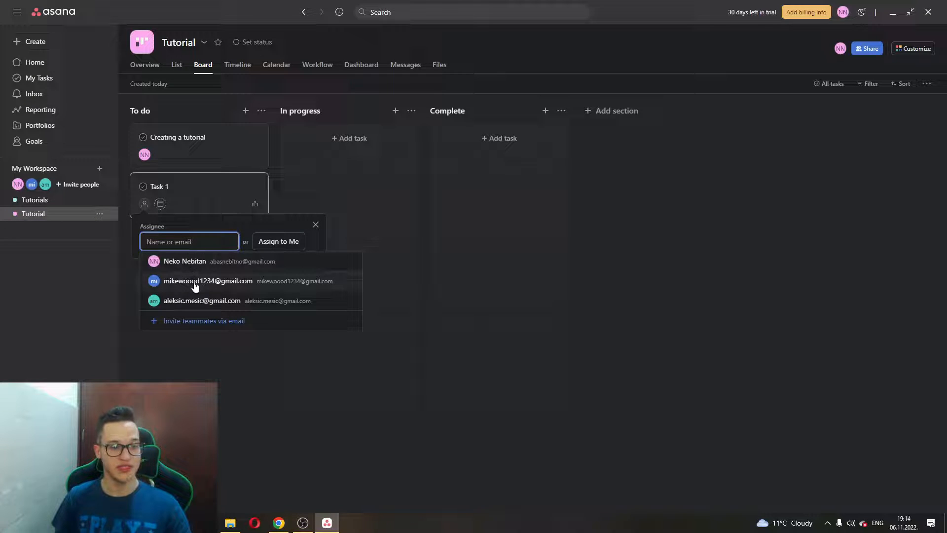
{"action": "left_click", "coordinate": [196, 287]}
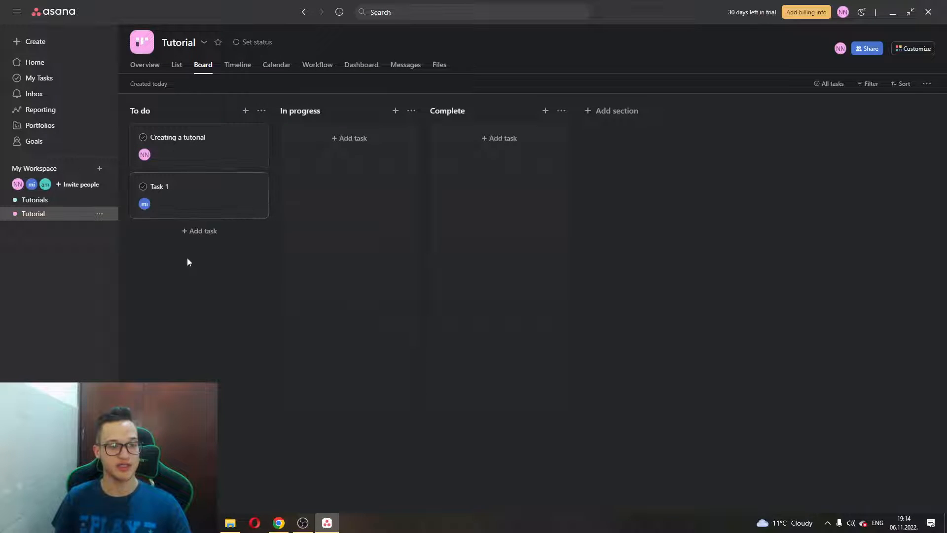
{"action": "mouse_move", "coordinate": [149, 206]}
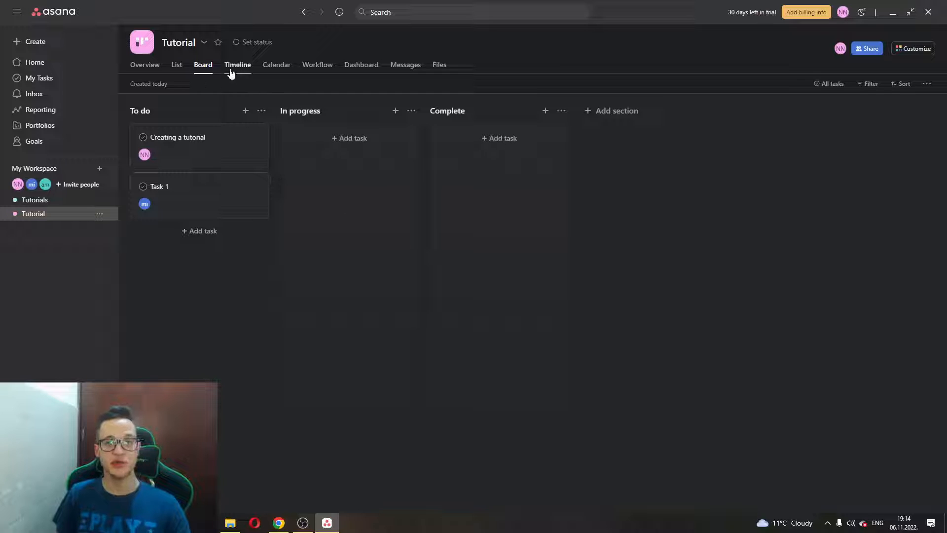
Look through the Tutorial project's Overview, List, Timeline and Calendar views, and return to its Board view.
{"action": "left_click", "coordinate": [175, 65]}
{"action": "left_click", "coordinate": [148, 66]}
{"action": "left_click", "coordinate": [176, 66]}
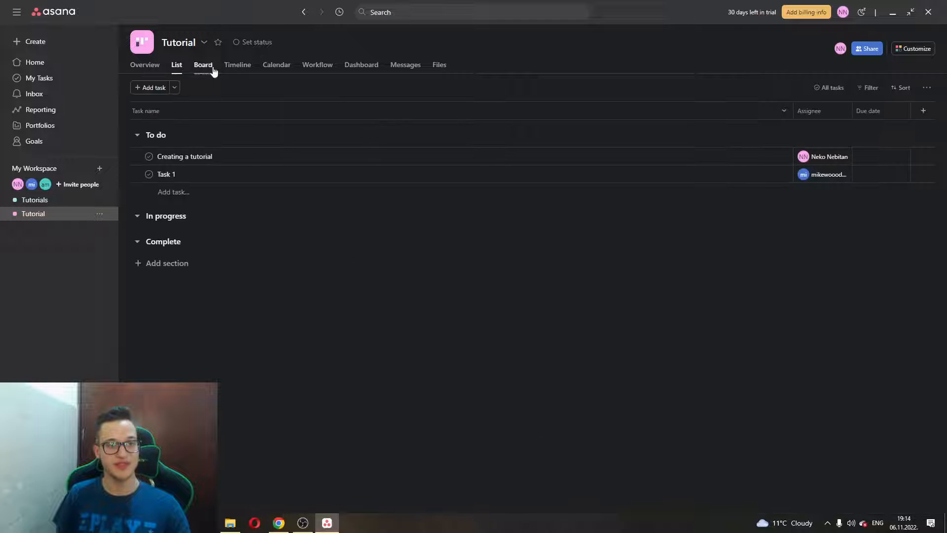
{"action": "left_click", "coordinate": [229, 67]}
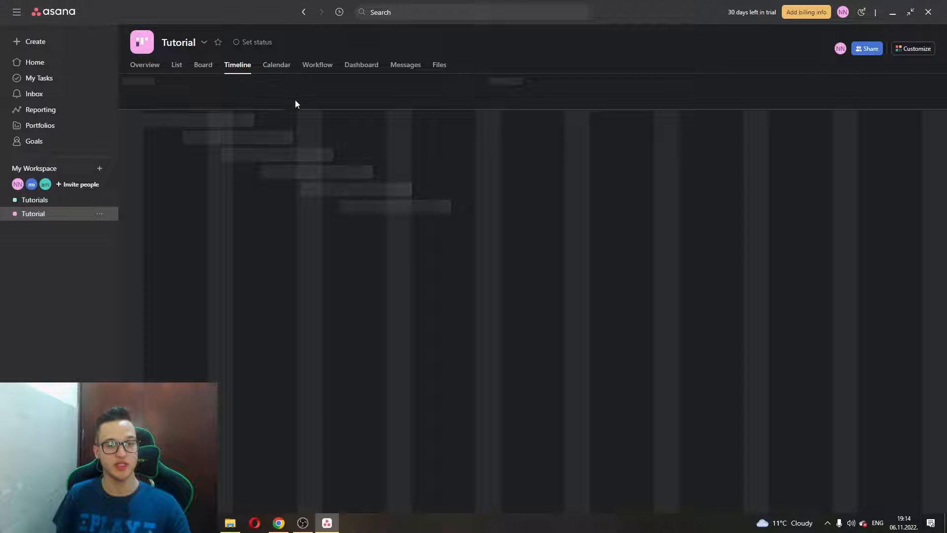
{"action": "left_click", "coordinate": [276, 66]}
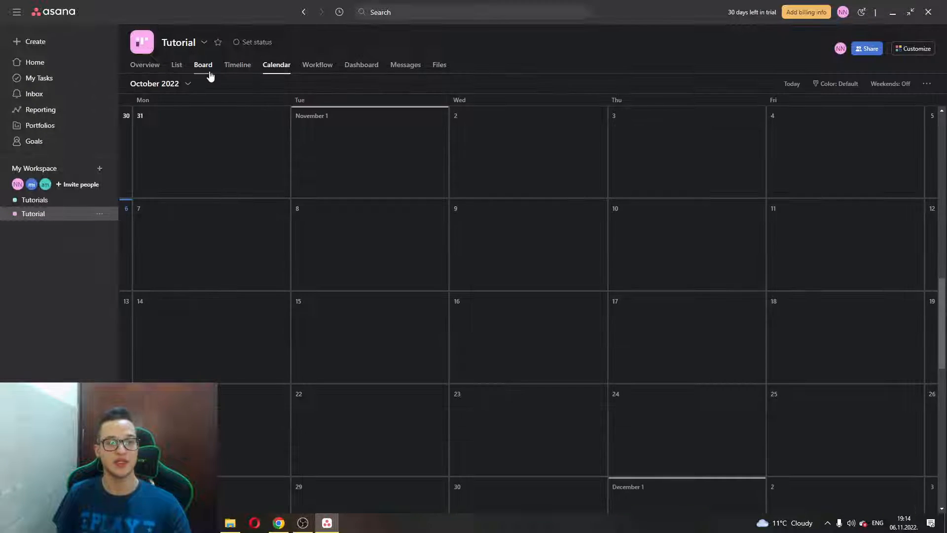
{"action": "left_click", "coordinate": [211, 77]}
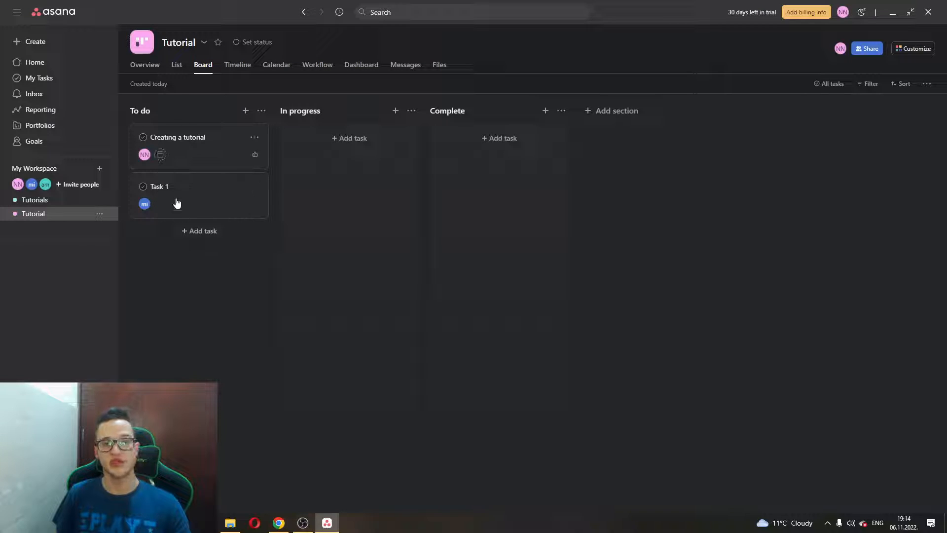
Compare the board of the Tutorials project with that of the Tutorial project, ending on the Tutorial board.
{"action": "left_click", "coordinate": [74, 201]}
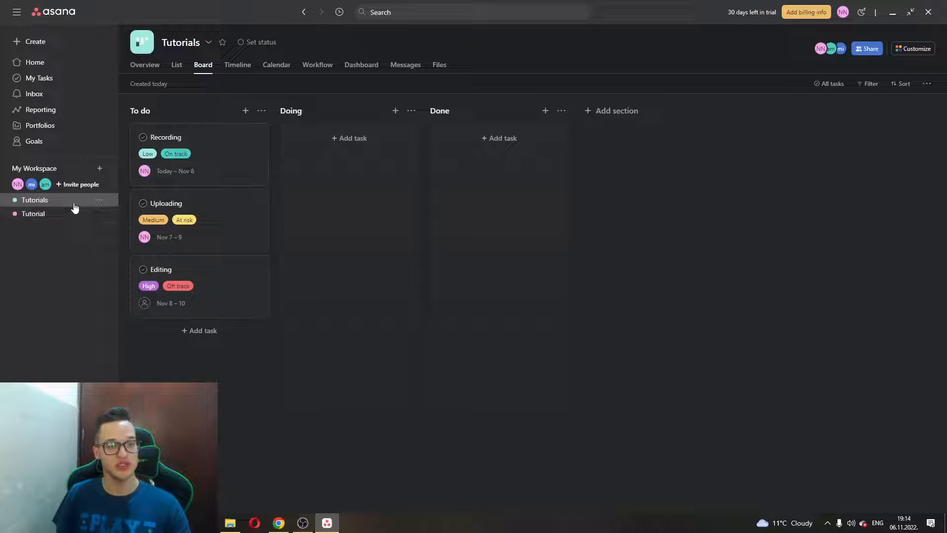
{"action": "left_click", "coordinate": [75, 214]}
{"action": "left_click", "coordinate": [75, 204]}
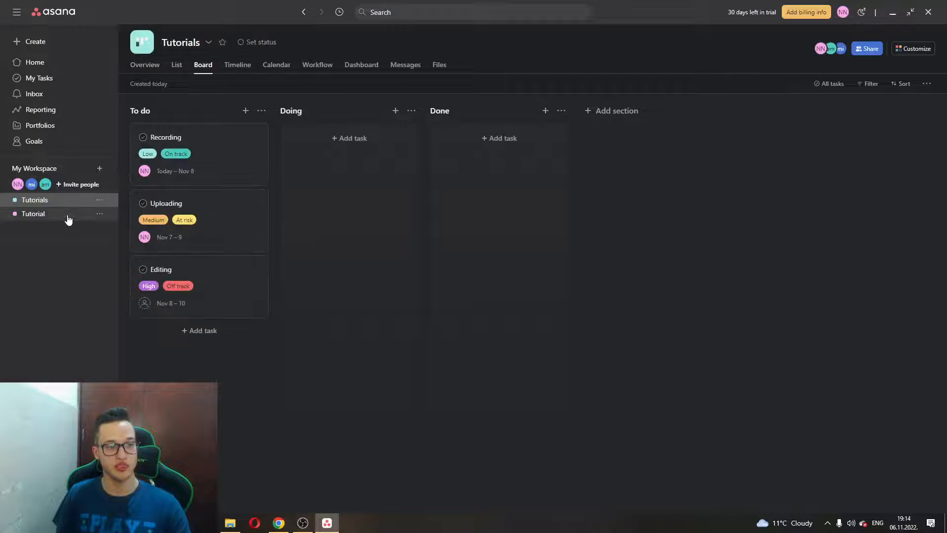
{"action": "left_click", "coordinate": [77, 213]}
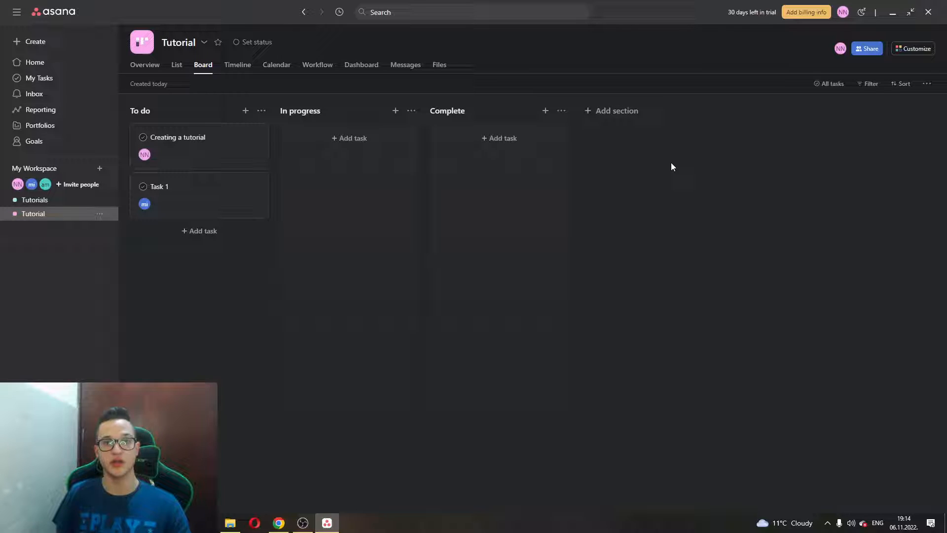
View the Tutorial project's Dashboard, Workflow and Messages pages, and return to its board.
{"action": "left_click", "coordinate": [360, 64]}
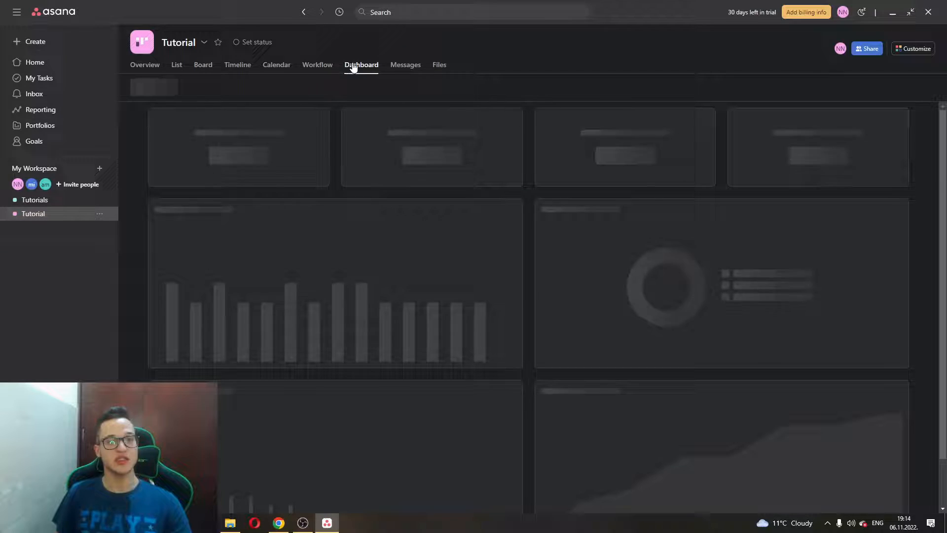
{"action": "left_click", "coordinate": [322, 68]}
{"action": "left_click", "coordinate": [411, 66]}
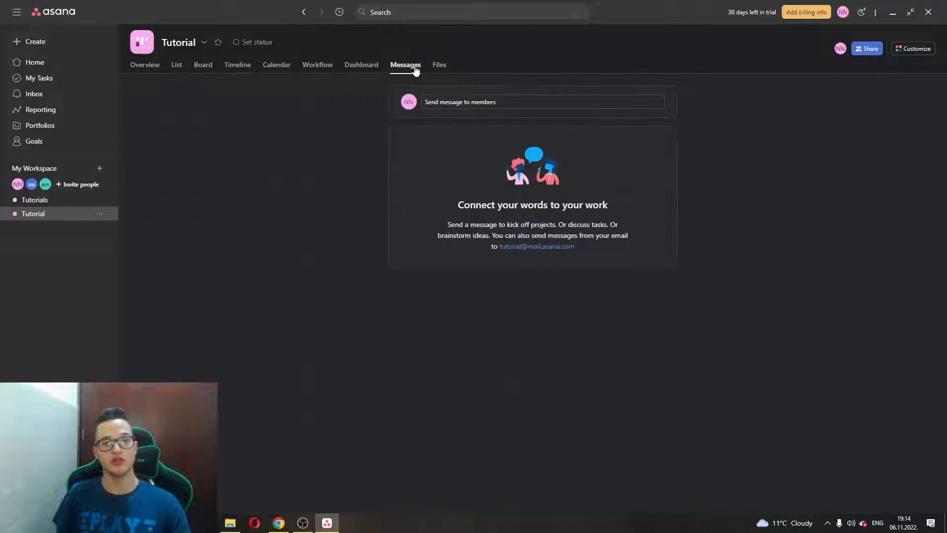
{"action": "left_click", "coordinate": [203, 67]}
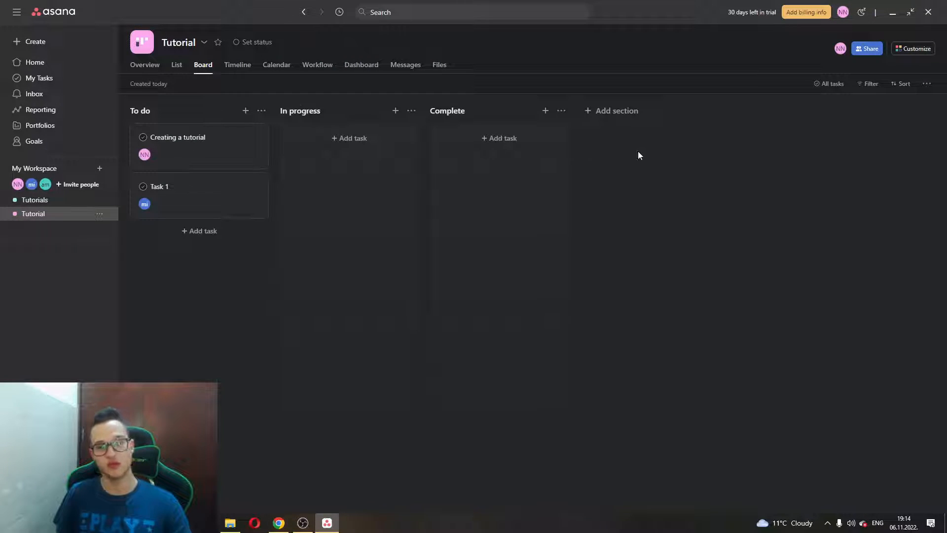